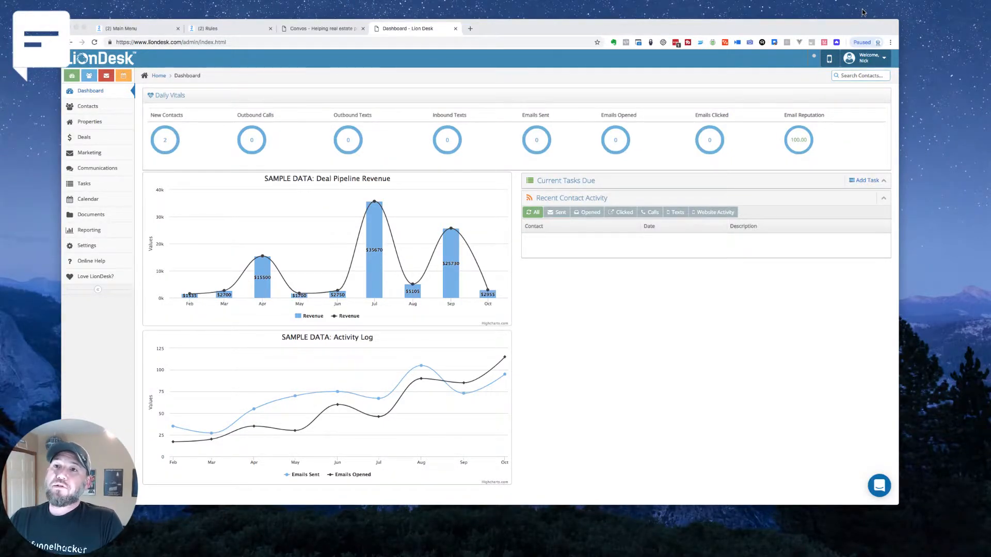
# View the contacts list in LionDesk, and switch to ManyChat to open the Send Contact to Convos rule
pyautogui.click(370, 54)
pyautogui.click(85, 106)
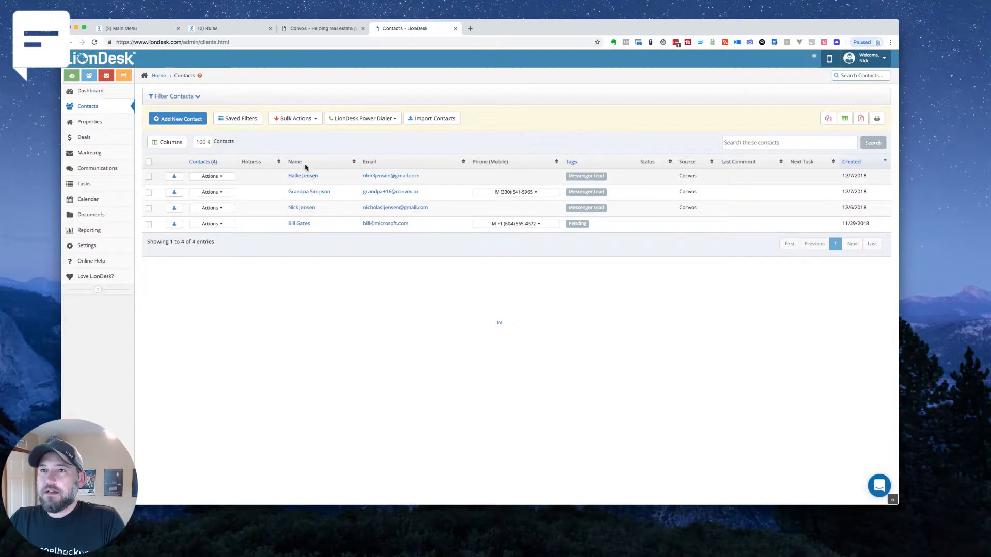
pyautogui.click(156, 30)
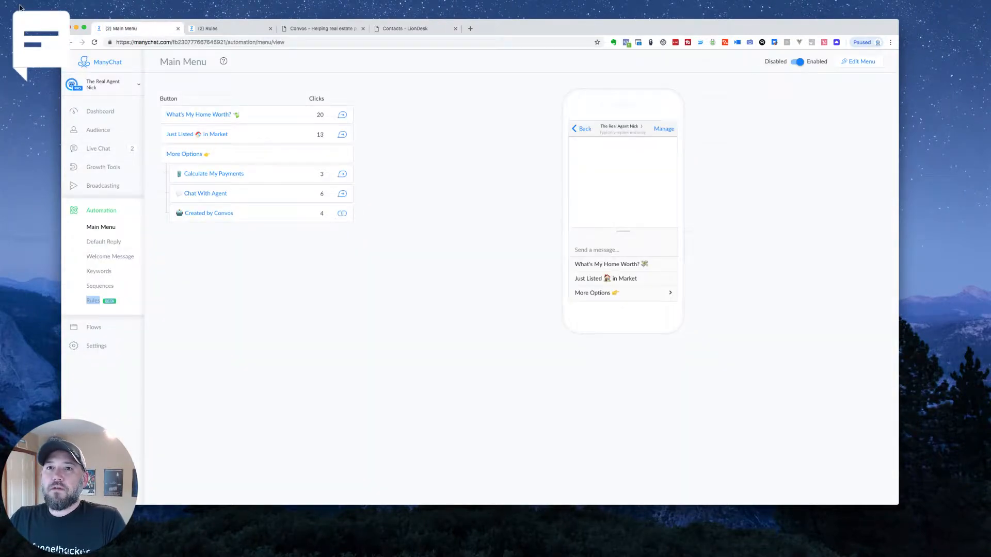
pyautogui.click(94, 300)
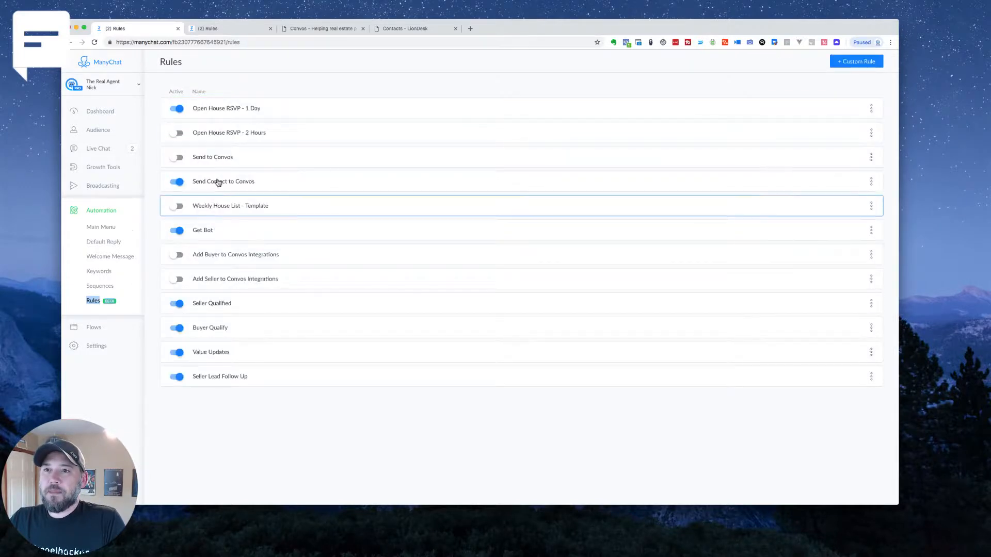
pyautogui.click(241, 187)
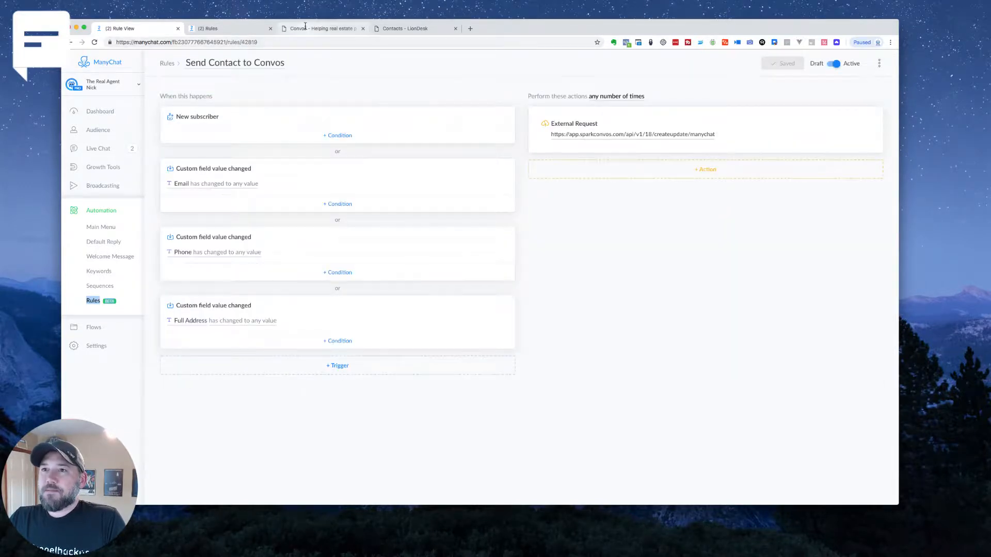
# Switch to Convos and view its available integrations
pyautogui.click(320, 28)
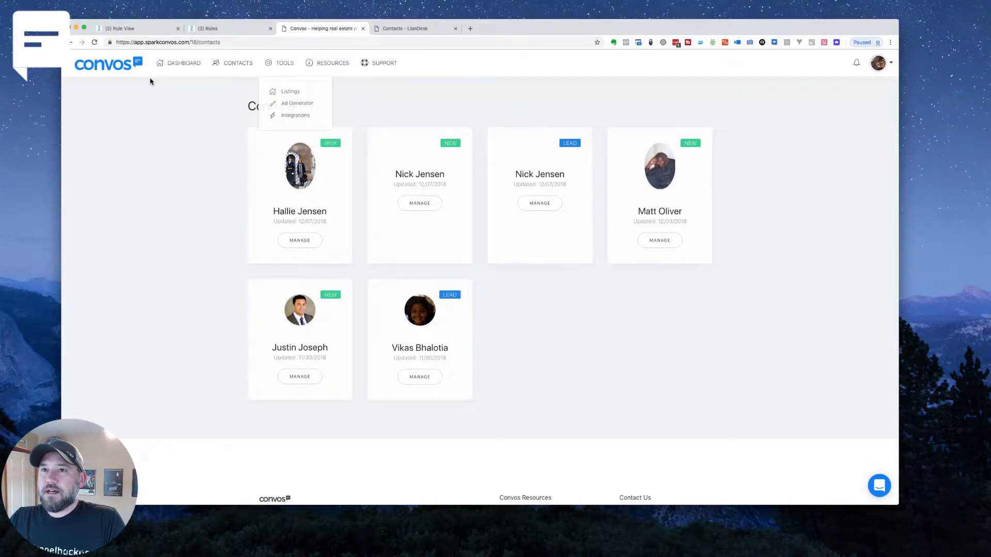
pyautogui.moveTo(282, 64)
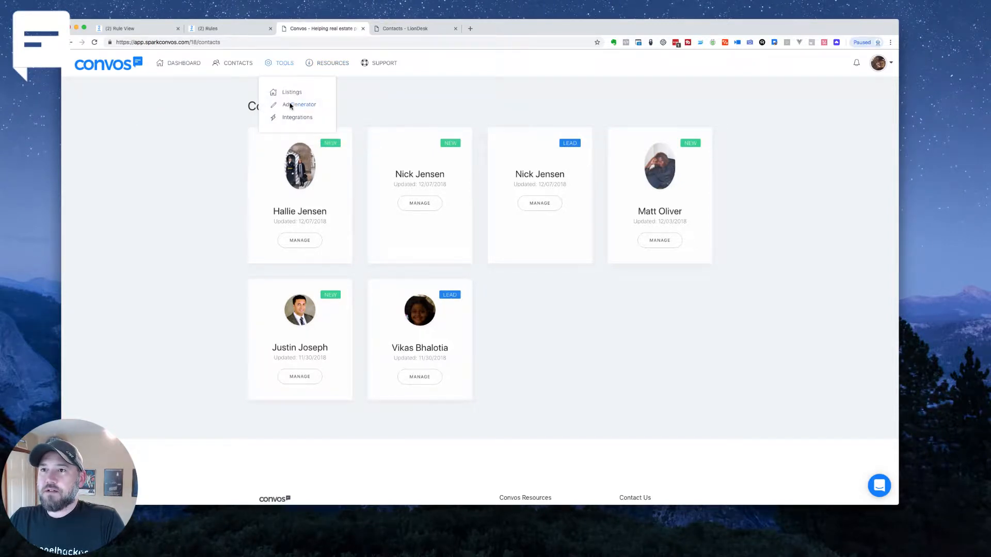
pyautogui.click(288, 118)
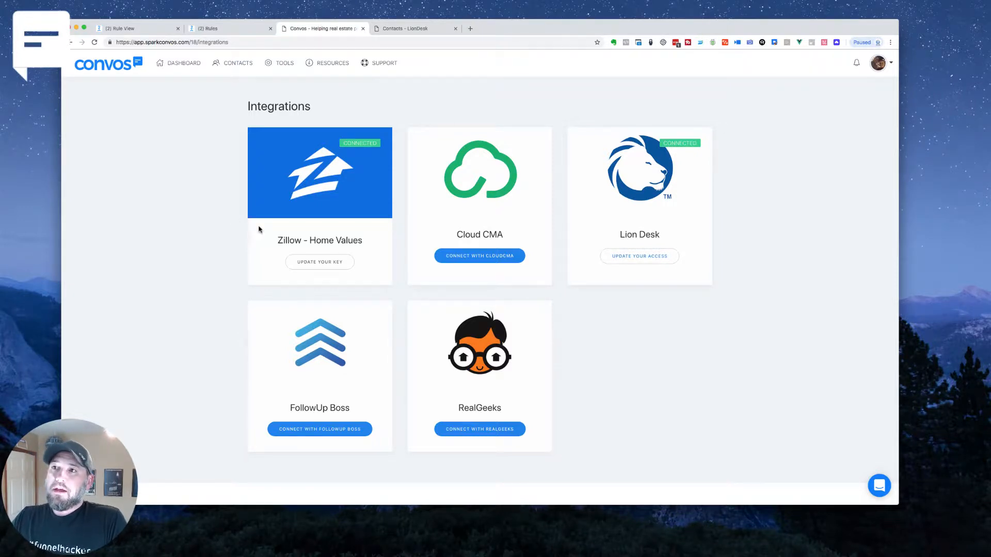
# Check the contacts' tags in LionDesk, and open the Send Contact to Convos rule in the second ManyChat tab
pyautogui.click(392, 33)
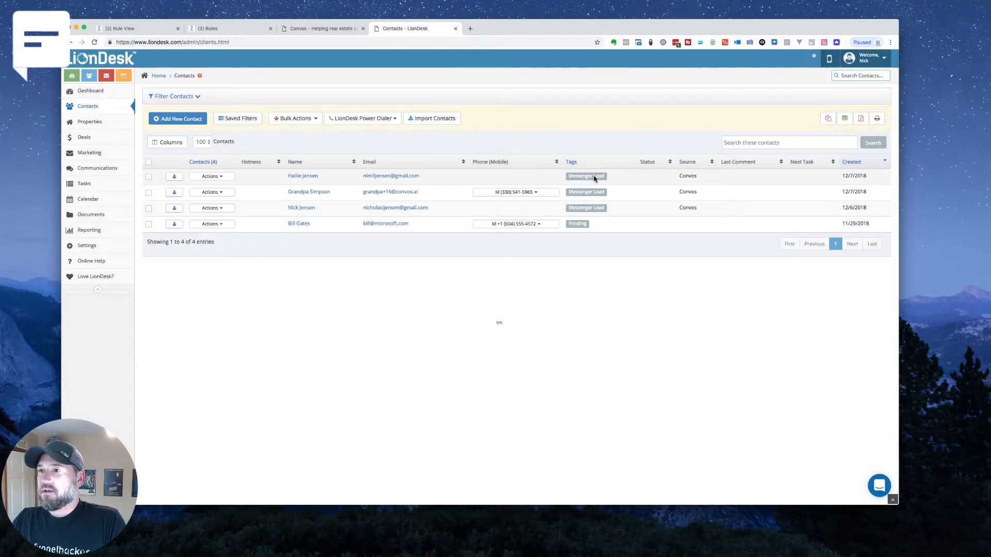
pyautogui.click(225, 30)
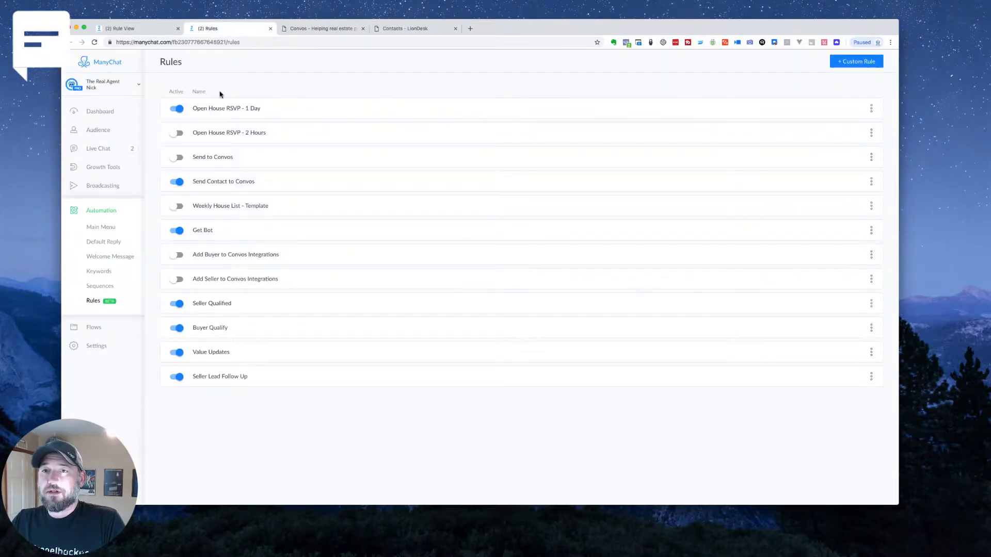
pyautogui.click(205, 184)
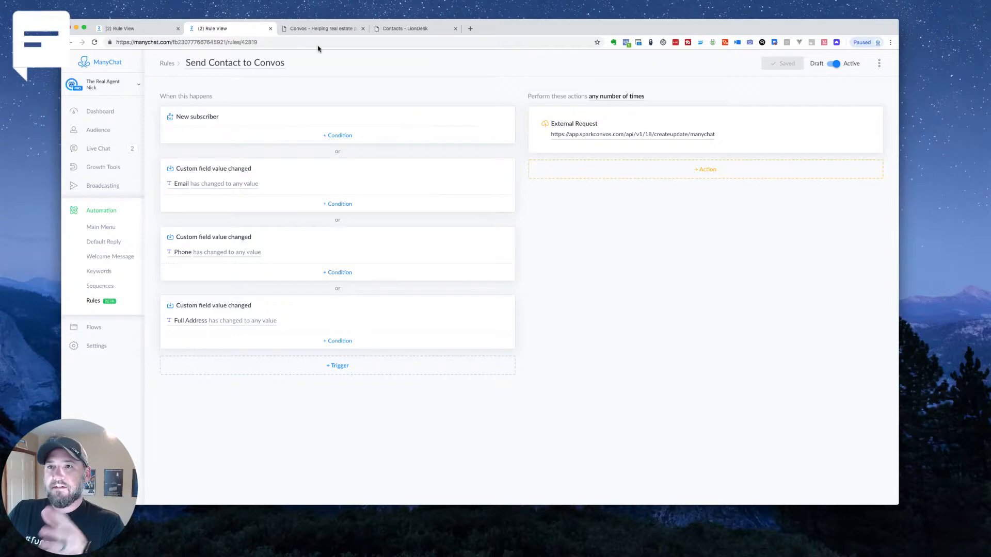
# Switch to Convos and review its contacts list
pyautogui.click(320, 29)
pyautogui.click(229, 63)
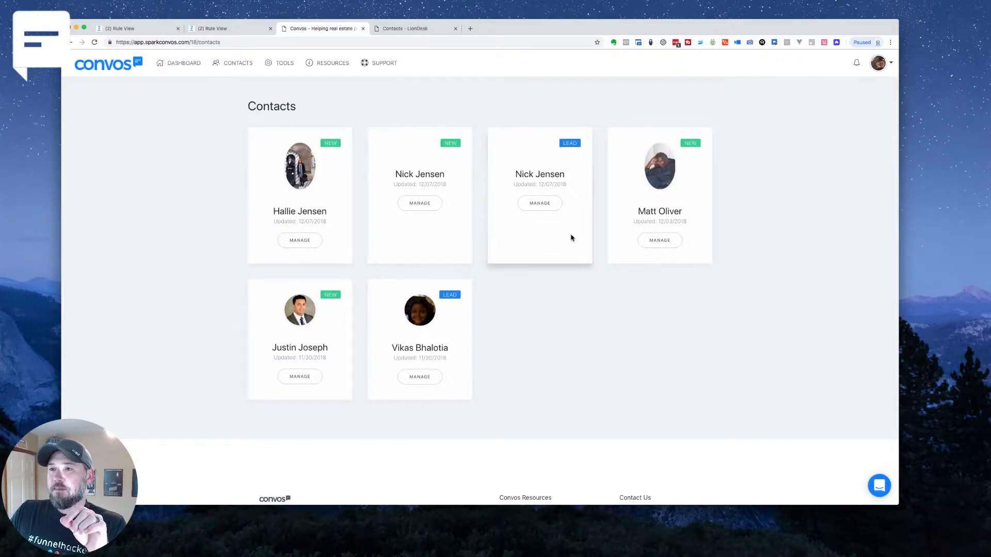
pyautogui.moveTo(593, 276); pyautogui.dragTo(596, 287)
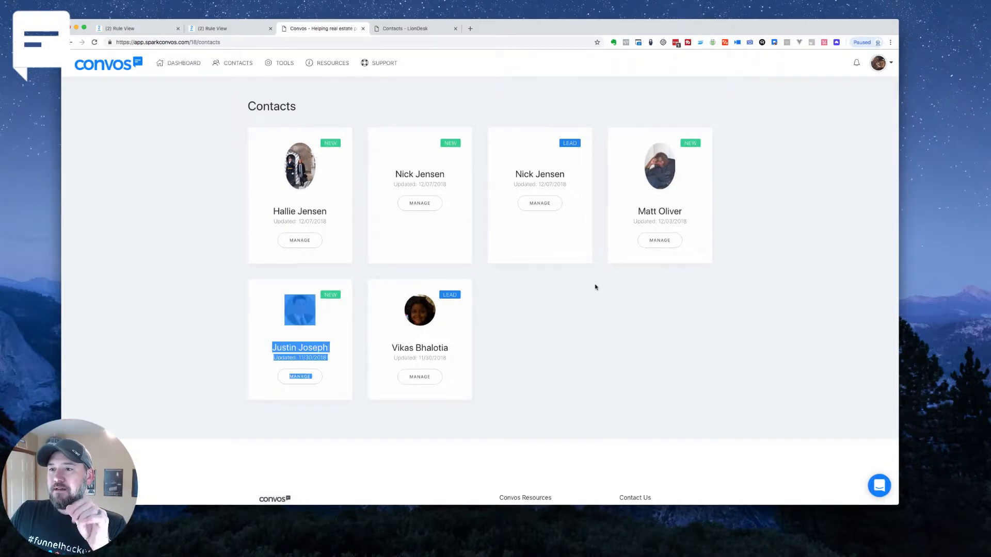
# Examine the headers and body of the external request in ManyChat's Send Contact to Convos rule, and save the request
pyautogui.click(246, 33)
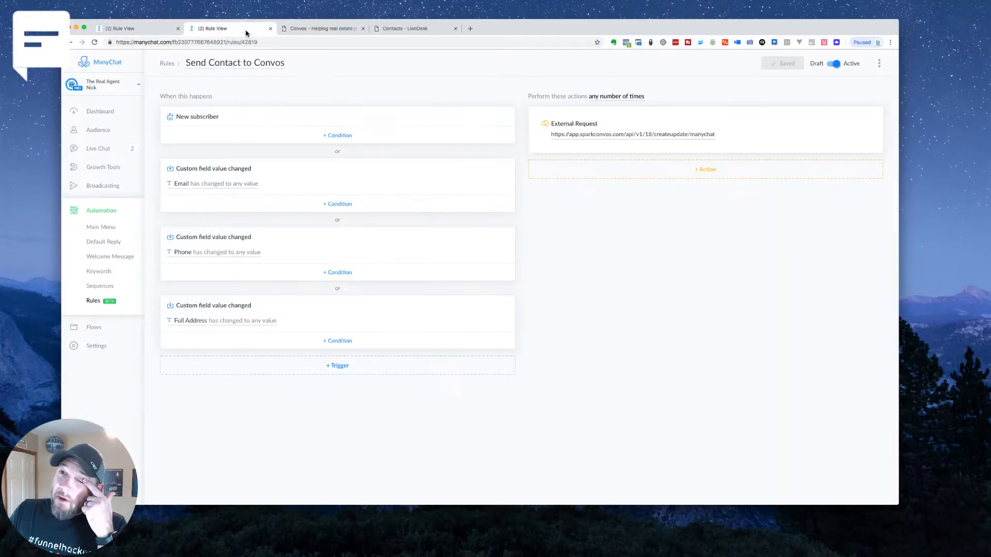
pyautogui.click(743, 140)
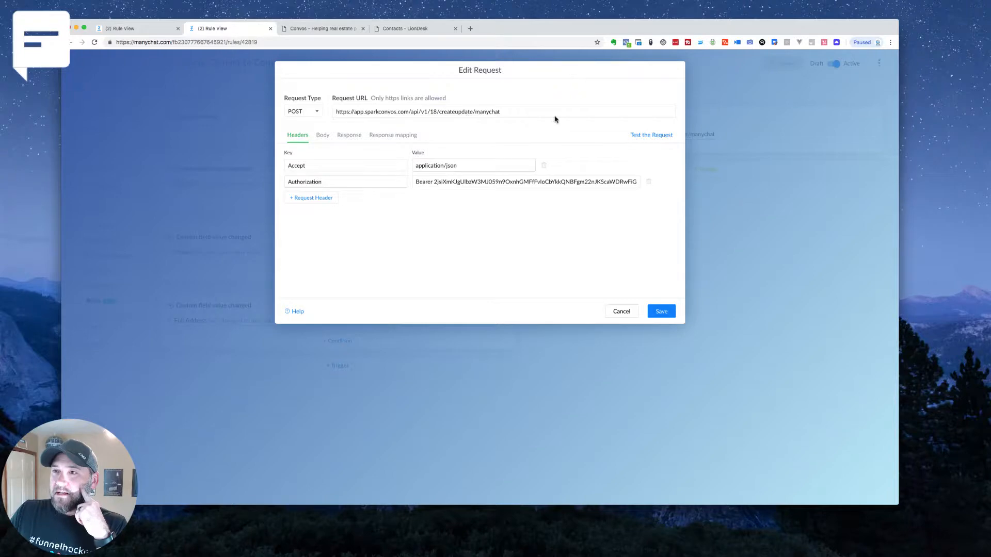
pyautogui.click(322, 135)
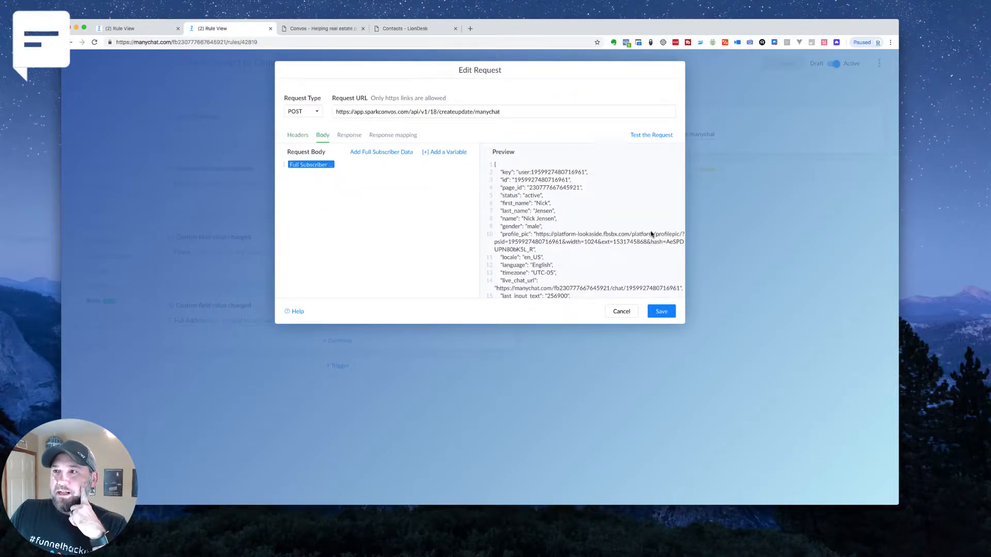
pyautogui.click(663, 311)
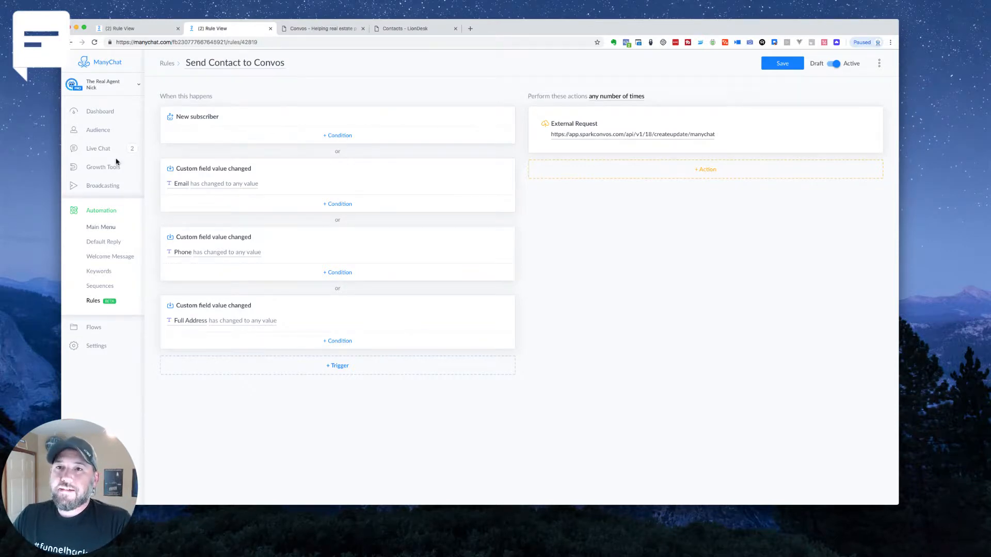
# Open the profile of a subscriber tagged Test - Contact New from the ManyChat audience and show all custom fields
pyautogui.click(123, 27)
pyautogui.click(98, 130)
pyautogui.scroll(-3, 332, 155)
pyautogui.scroll(-5, 332, 158)
pyautogui.scroll(-5, 341, 154)
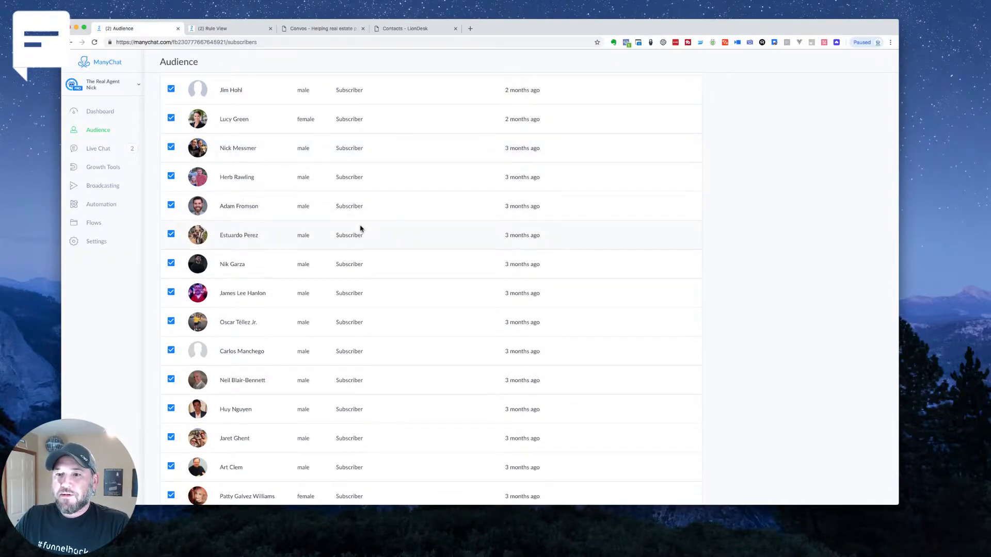
pyautogui.scroll(-2, 360, 227)
pyautogui.scroll(3, 360, 227)
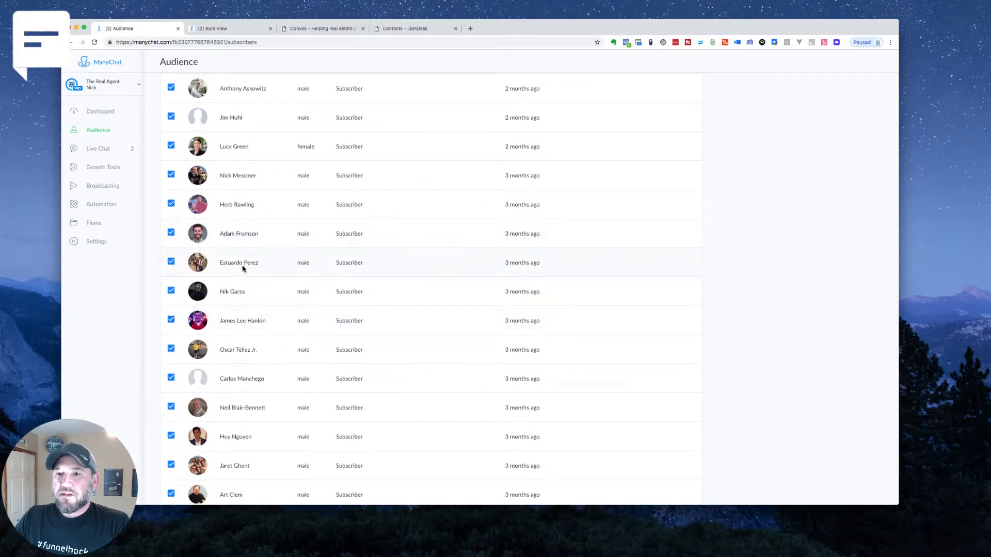
pyautogui.click(272, 235)
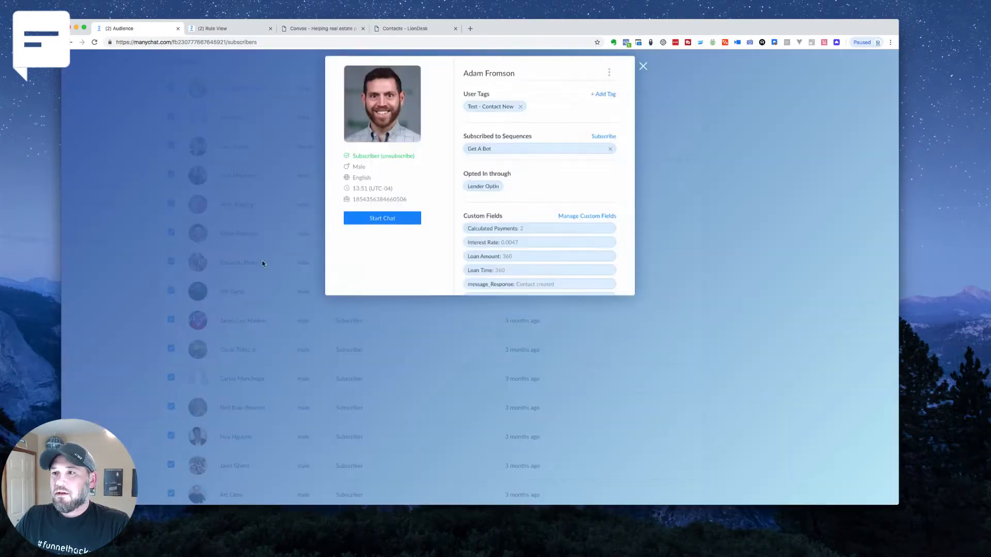
pyautogui.scroll(-2, 506, 212)
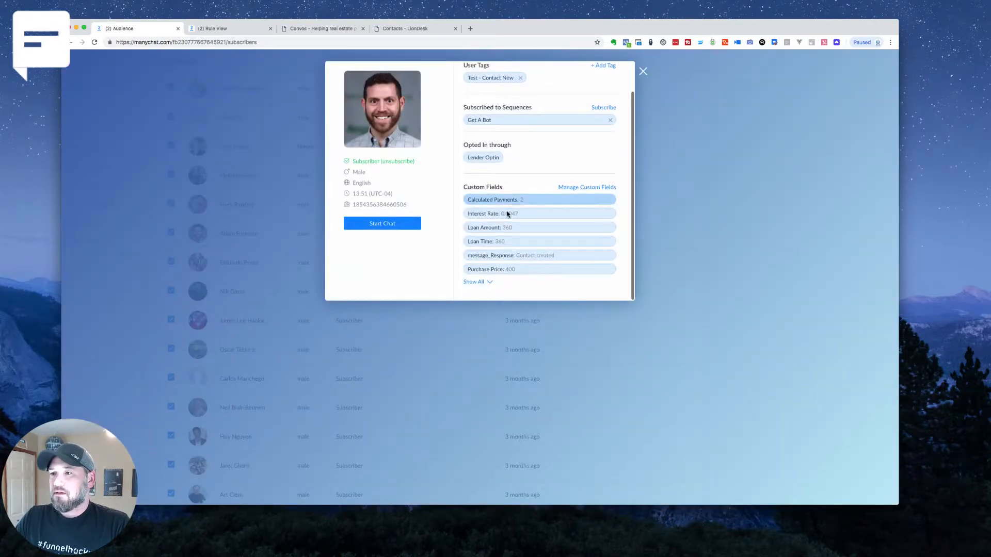
pyautogui.click(474, 281)
pyautogui.scroll(-4, 537, 268)
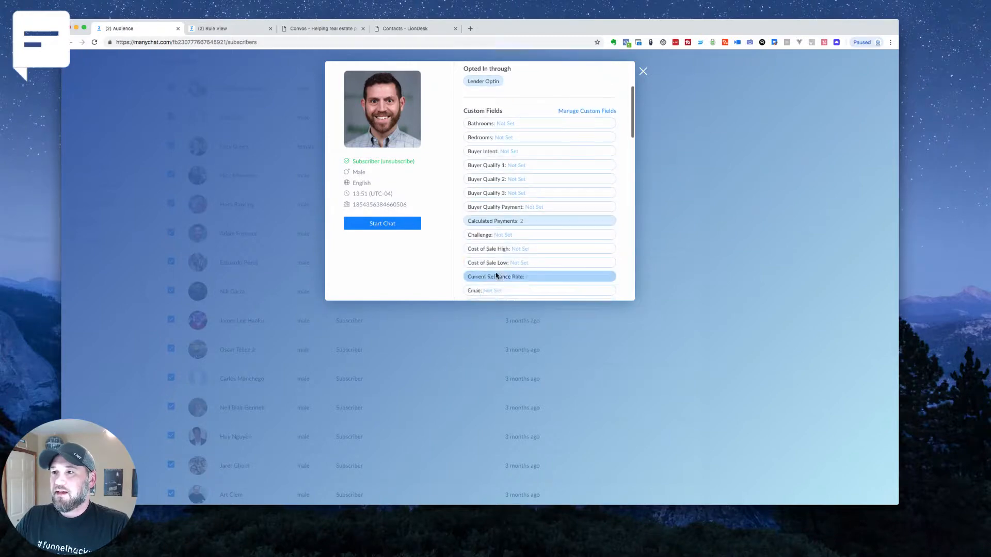
# Fill in the subscriber's e-mail address in the Email custom field and apply it
pyautogui.click(499, 272)
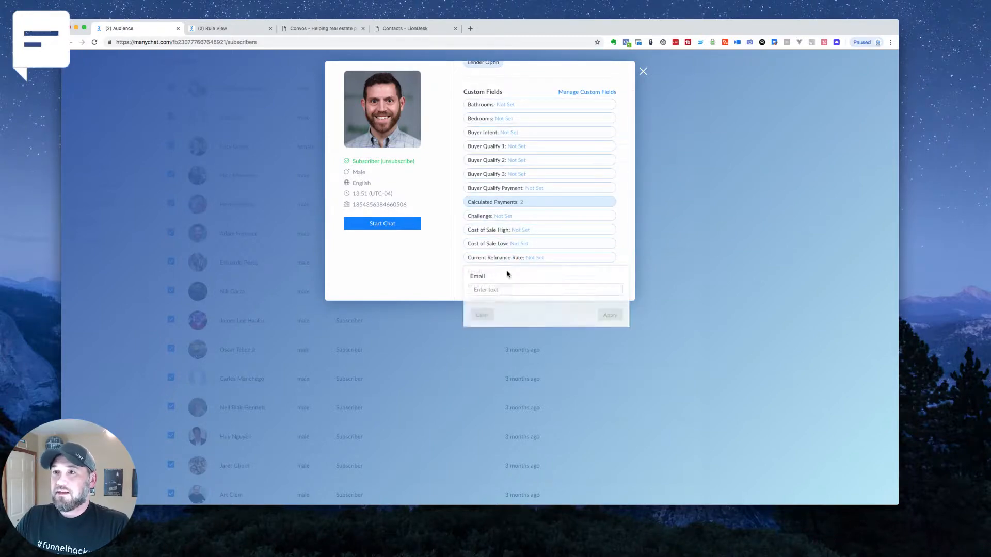
pyautogui.click(491, 293)
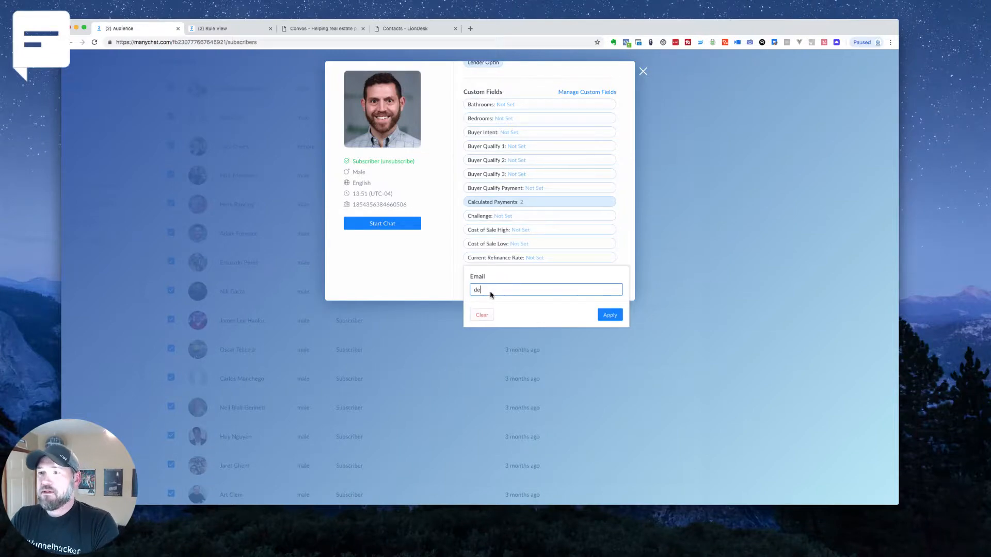
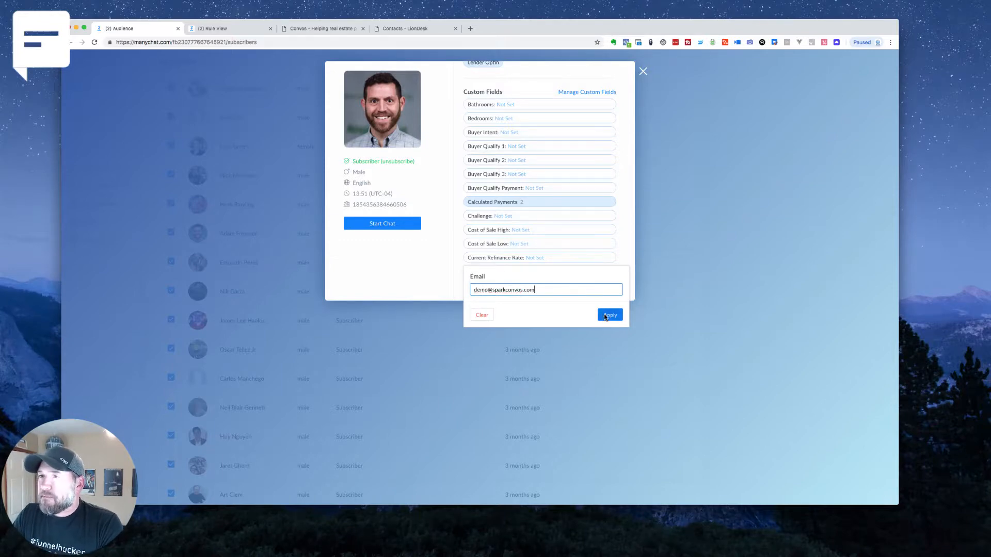
pyautogui.click(610, 314)
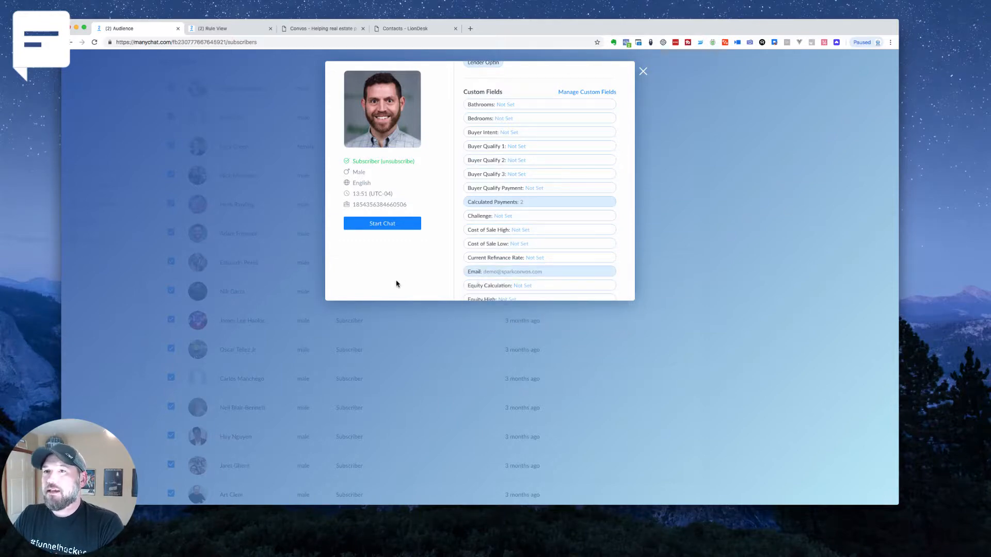
# Switch to Convos, refresh the contacts list and check the entry for the edited subscriber
pyautogui.click(333, 30)
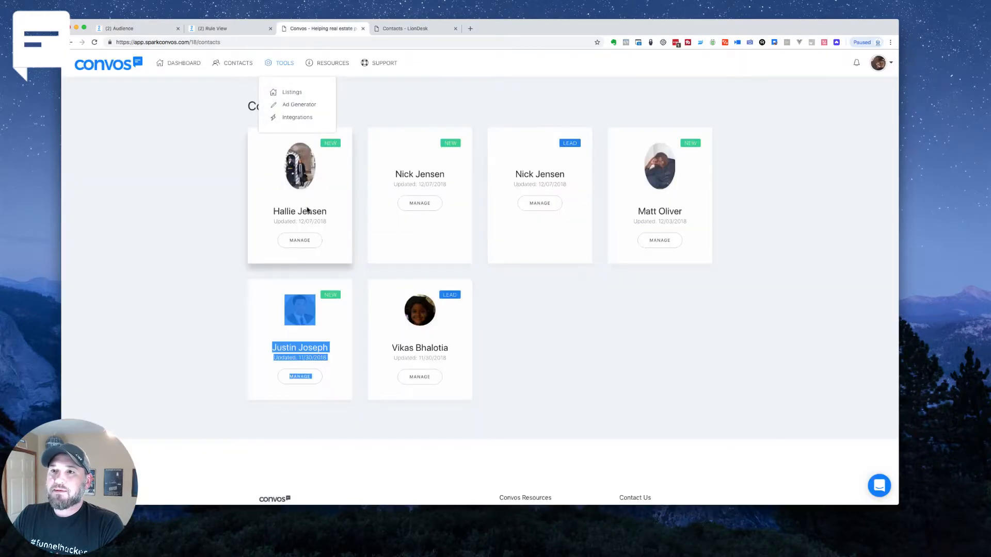
pyautogui.press('super+r')
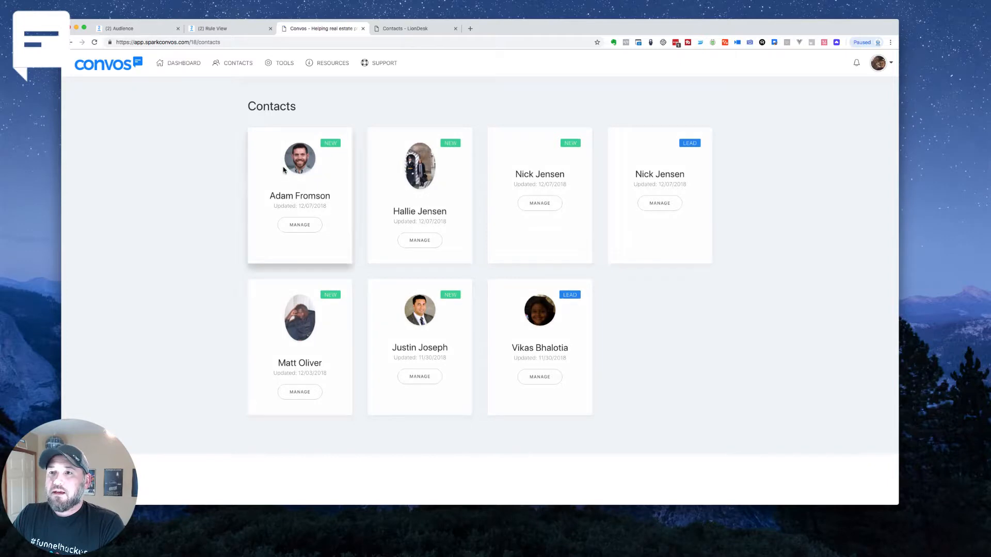
pyautogui.moveTo(263, 199); pyautogui.dragTo(326, 222)
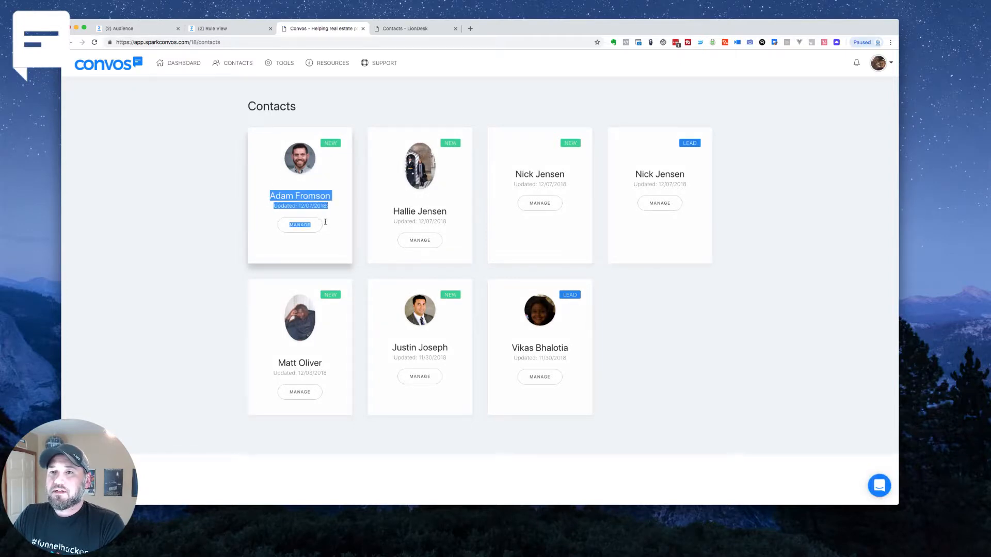
# Open the edited subscriber's contact profile in LionDesk and check its tags and Convos ID field
pyautogui.click(413, 29)
pyautogui.click(159, 76)
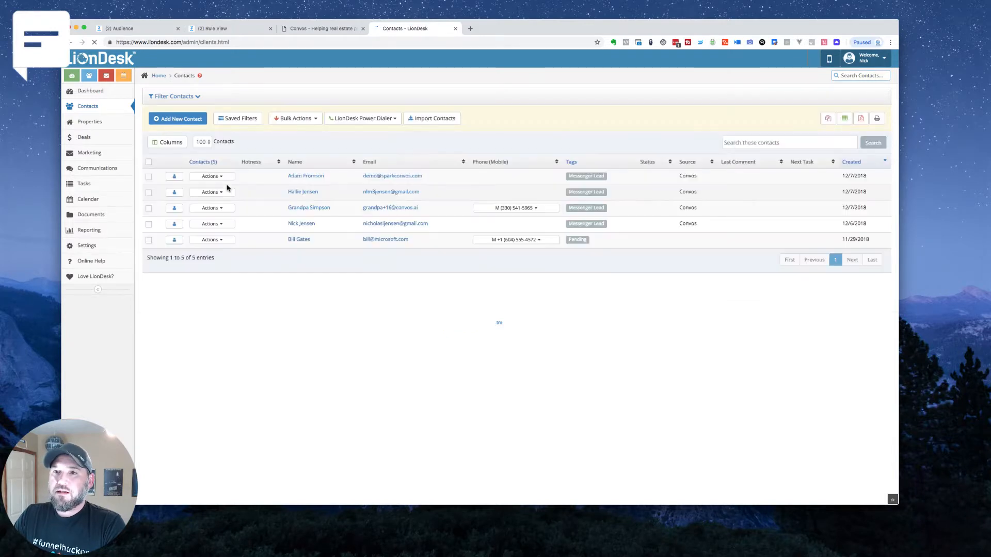
pyautogui.click(304, 176)
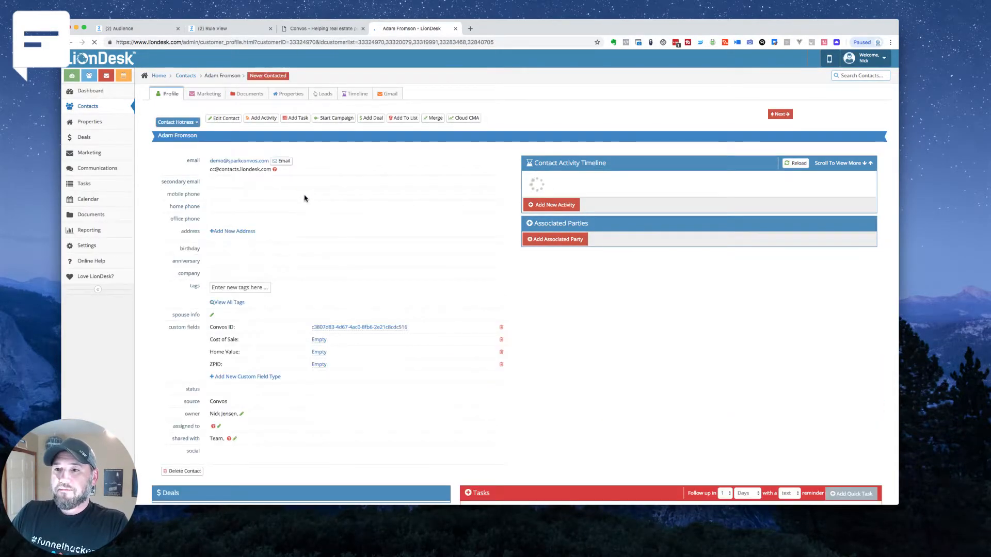
pyautogui.scroll(-2, 305, 196)
pyautogui.moveTo(205, 291); pyautogui.dragTo(245, 294)
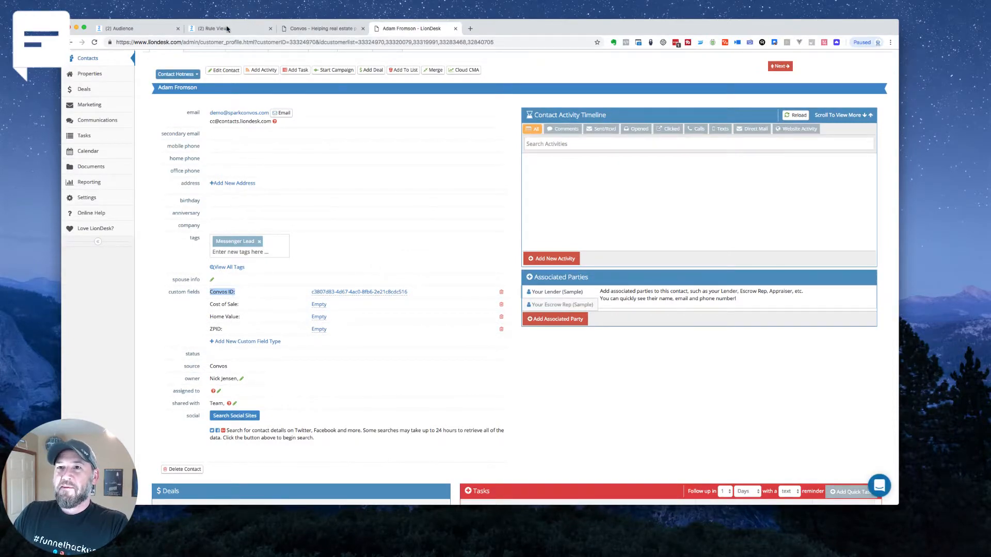
# Switch back to the subscriber's profile in the ManyChat audience and set the Cost of Sale High custom field to 50000
pyautogui.click(116, 29)
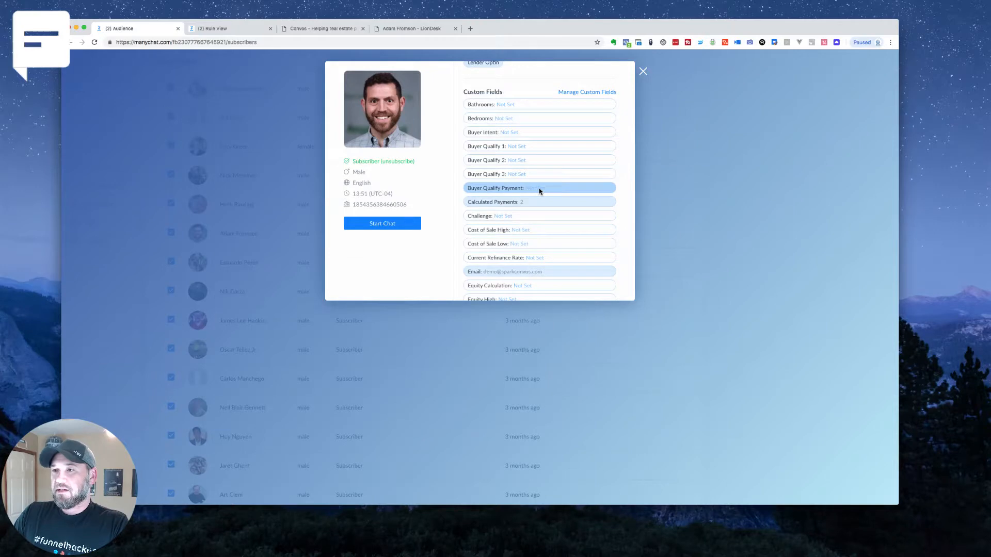
pyautogui.scroll(-2, 550, 268)
pyautogui.scroll(-10, 548, 267)
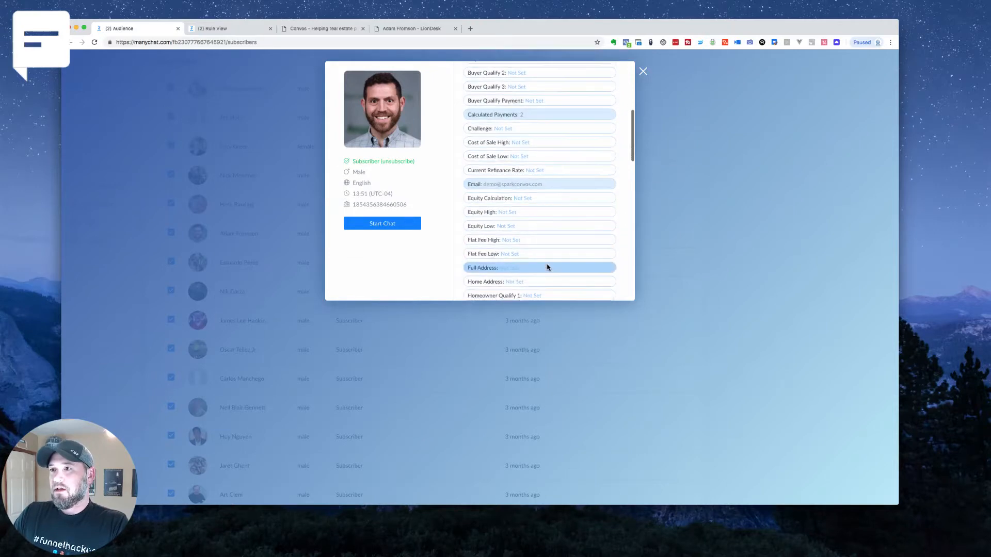
pyautogui.scroll(20, 536, 258)
pyautogui.scroll(-14, 535, 259)
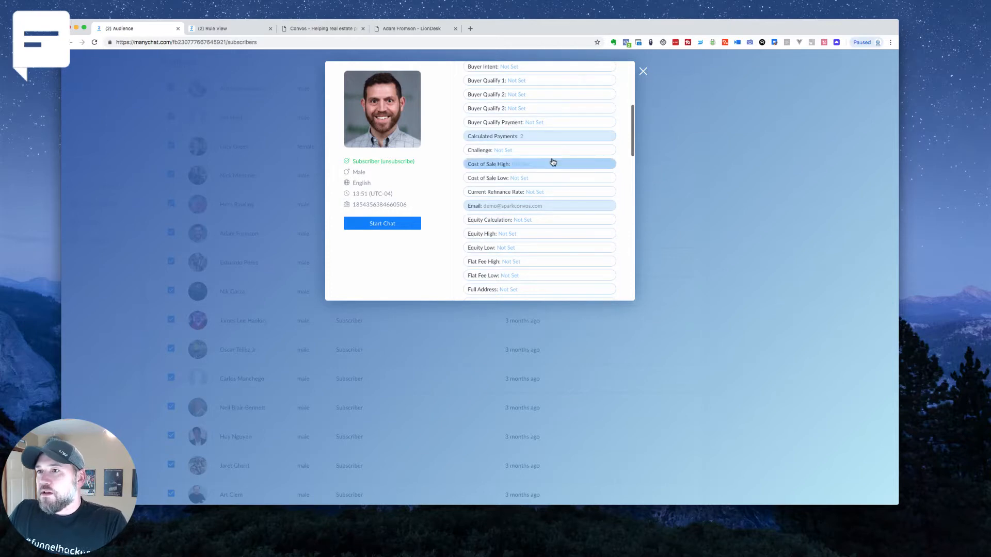
pyautogui.scroll(-1, 552, 161)
pyautogui.click(536, 156)
pyautogui.click(521, 171)
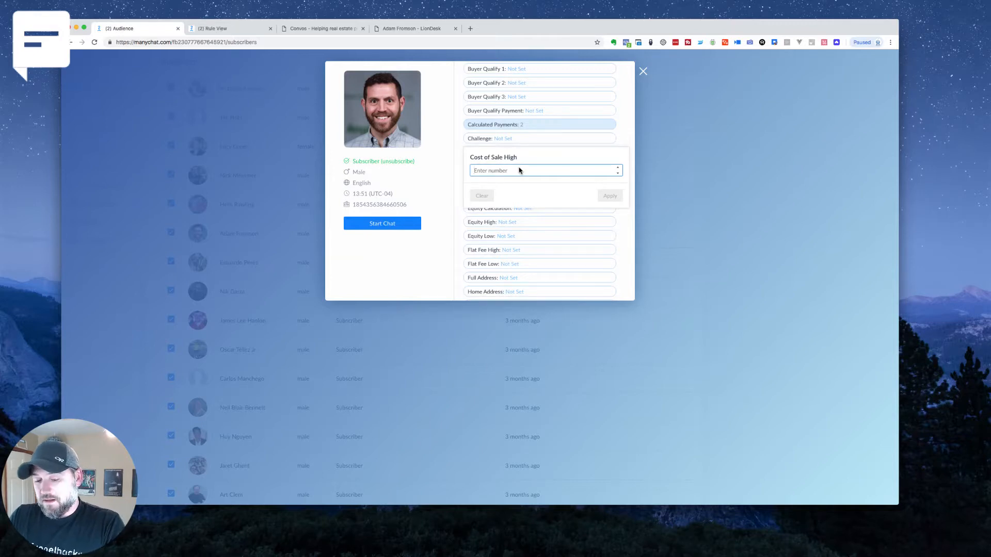
pyautogui.write('50000')
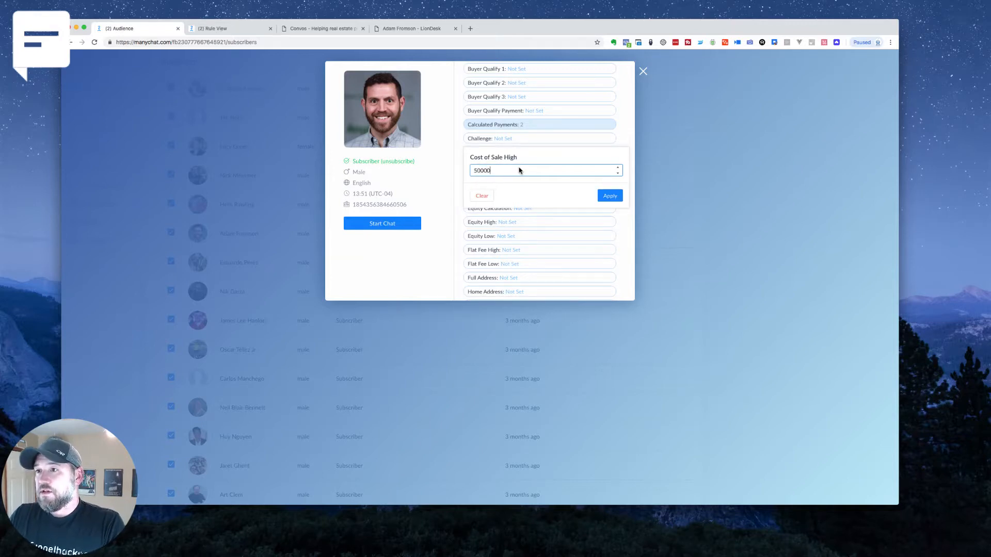
pyautogui.click(602, 200)
# Set the subscriber's Home Valuation custom field to 545000 and apply it
pyautogui.scroll(-2, 575, 195)
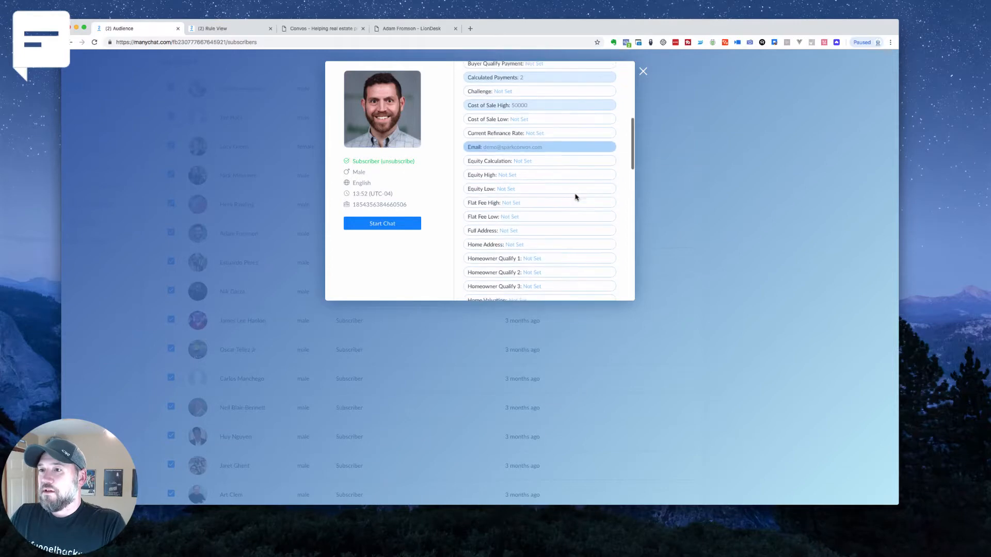
pyautogui.scroll(-1, 554, 233)
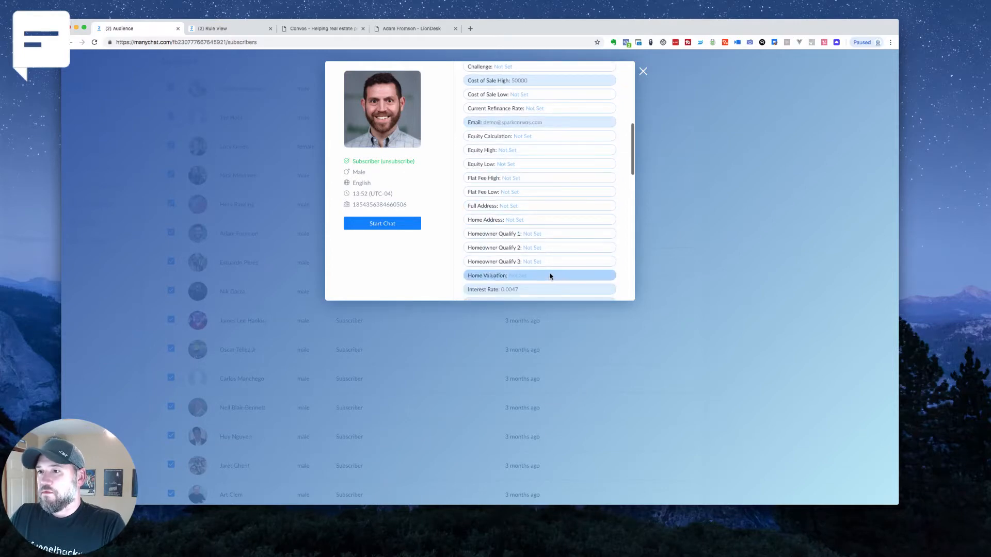
pyautogui.click(549, 275)
pyautogui.click(530, 294)
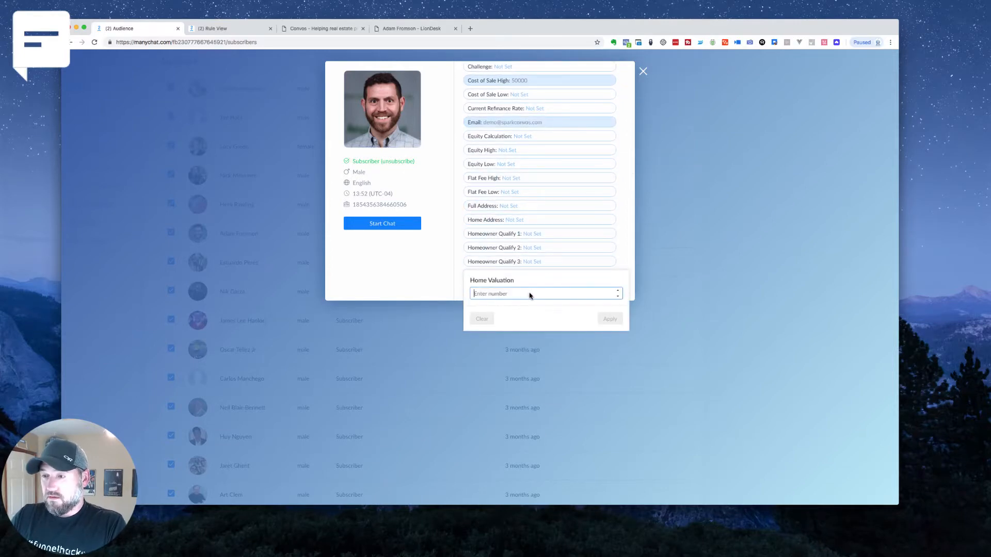
pyautogui.write('5')
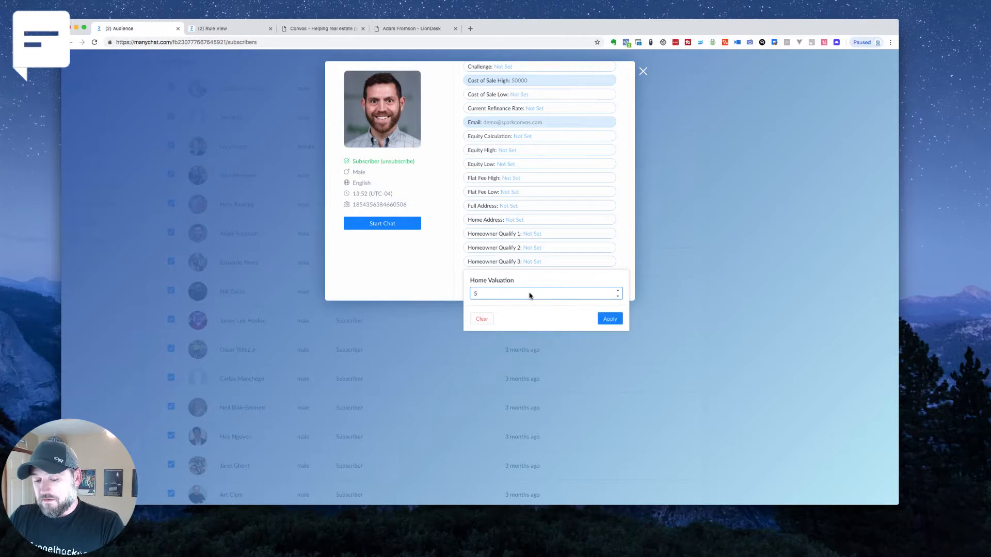
pyautogui.write('45000')
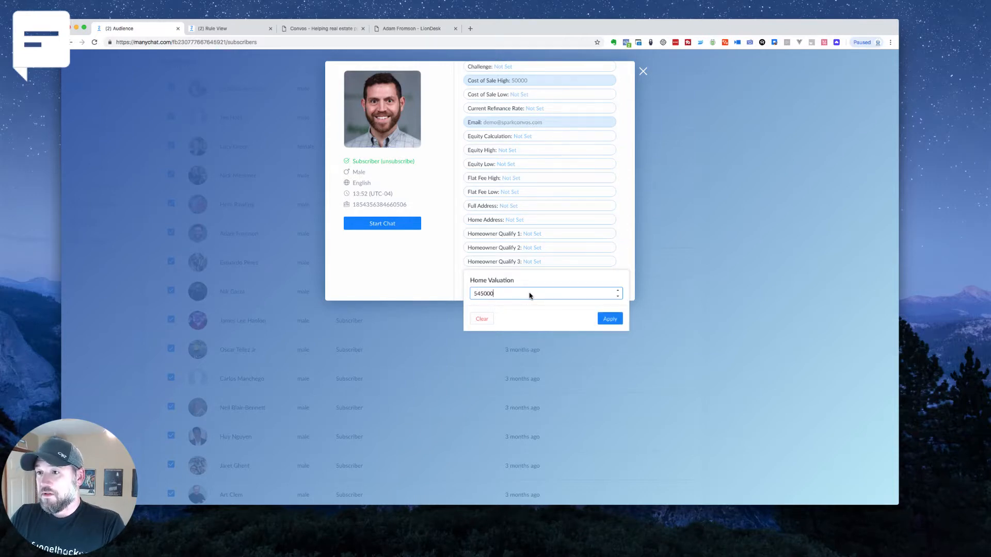
pyautogui.click(610, 318)
# Fill in the subscriber's phone number in the Phone custom field and apply it
pyautogui.scroll(-6, 583, 222)
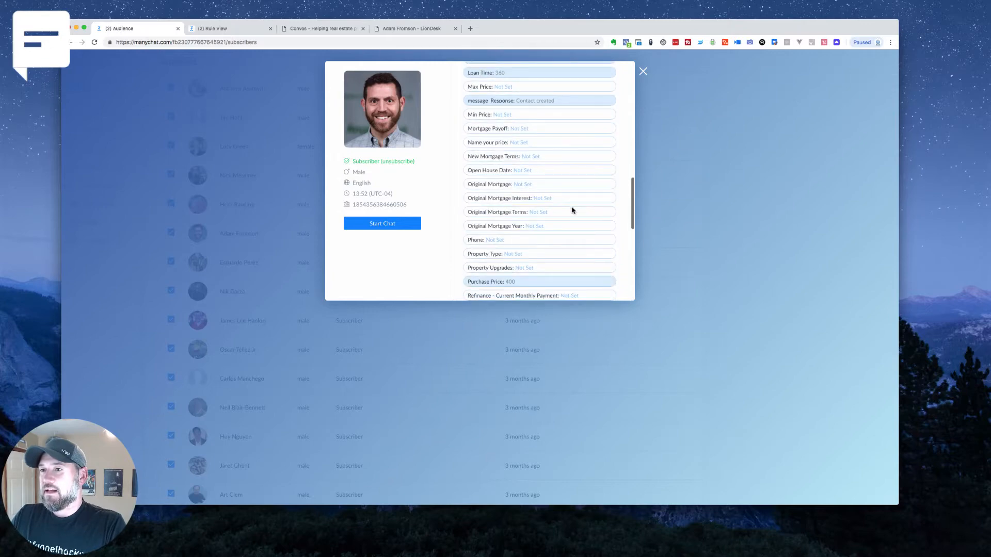
pyautogui.click(504, 241)
pyautogui.click(499, 257)
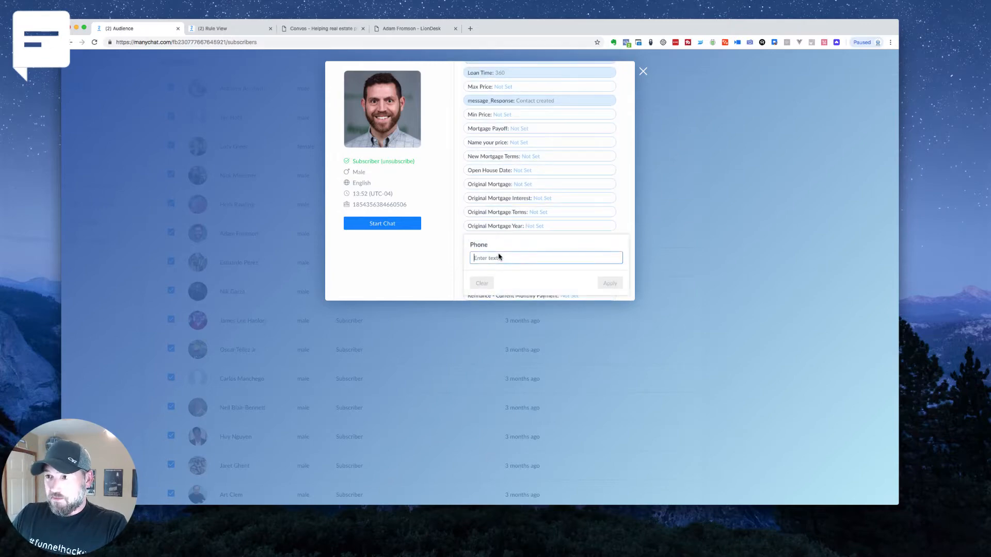
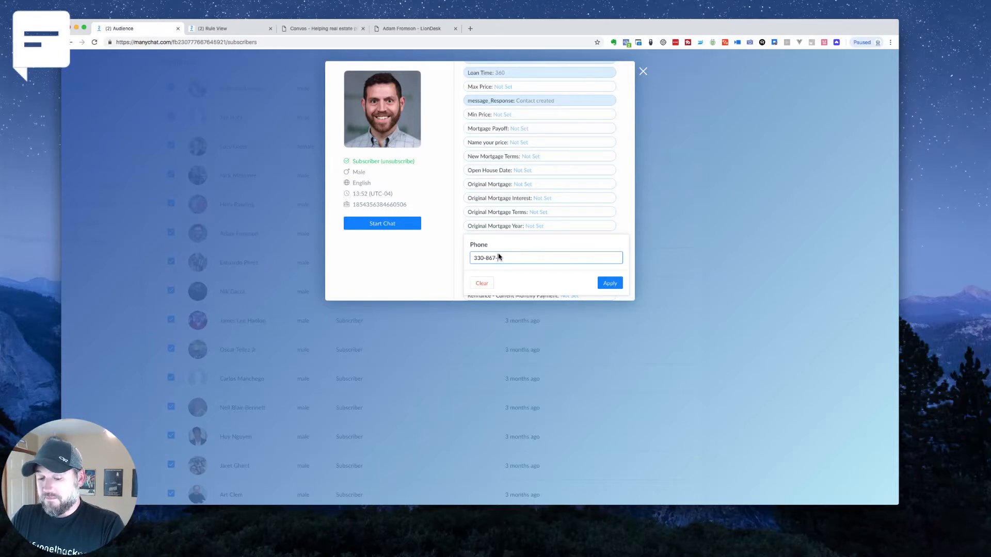
pyautogui.click(610, 283)
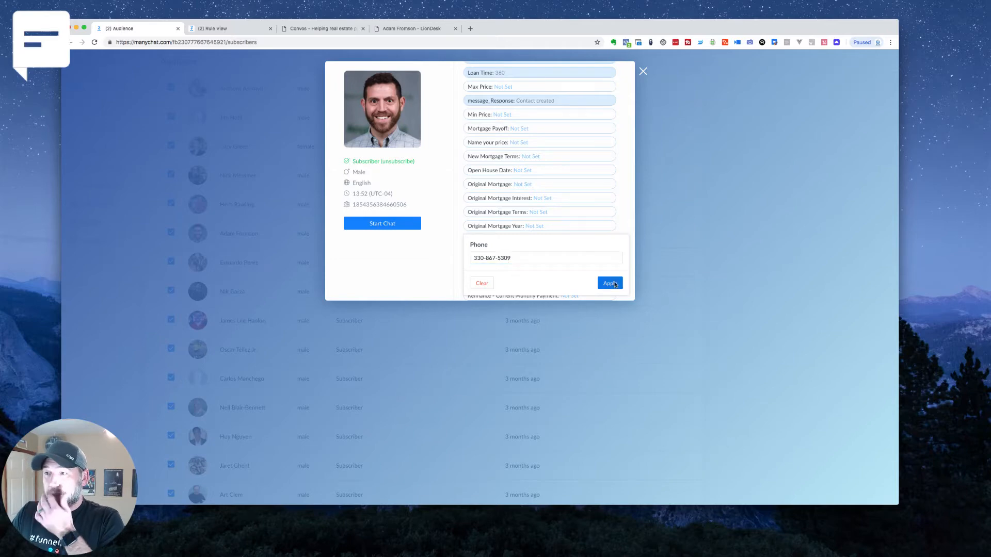
# Switch to the LionDesk contact profile, refresh it and check the mobile phone, Cost of Sale and Home Value fields
pyautogui.click(216, 28)
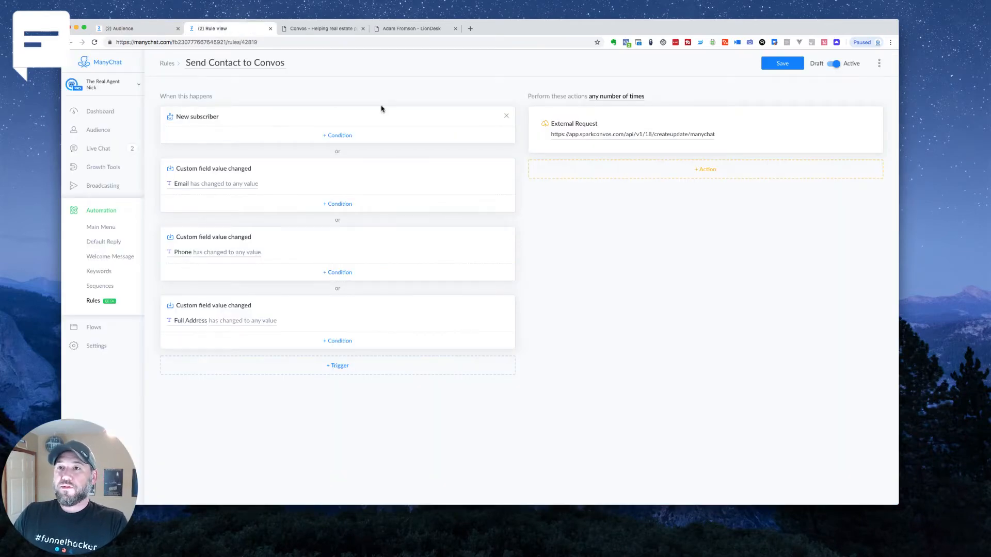
pyautogui.click(311, 29)
pyautogui.click(412, 28)
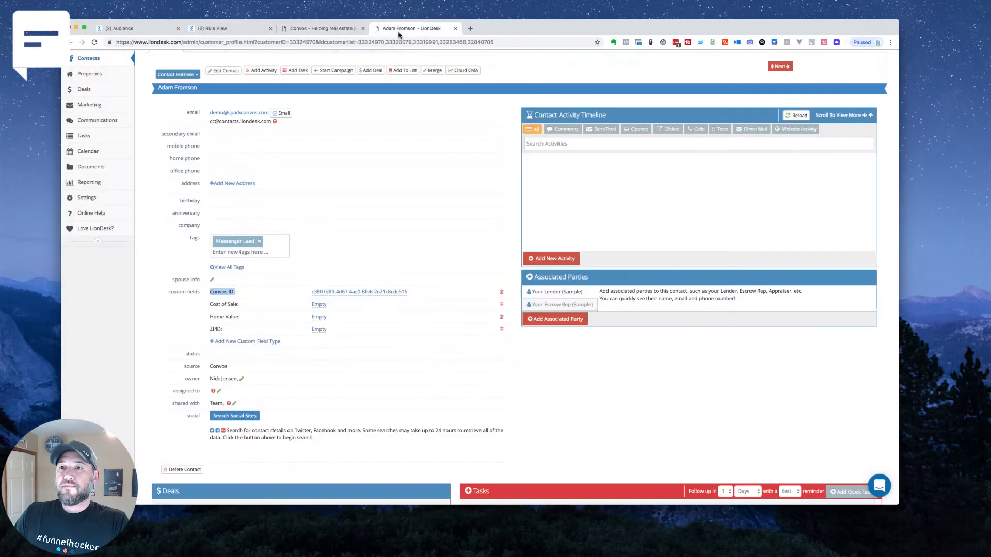
pyautogui.click(93, 42)
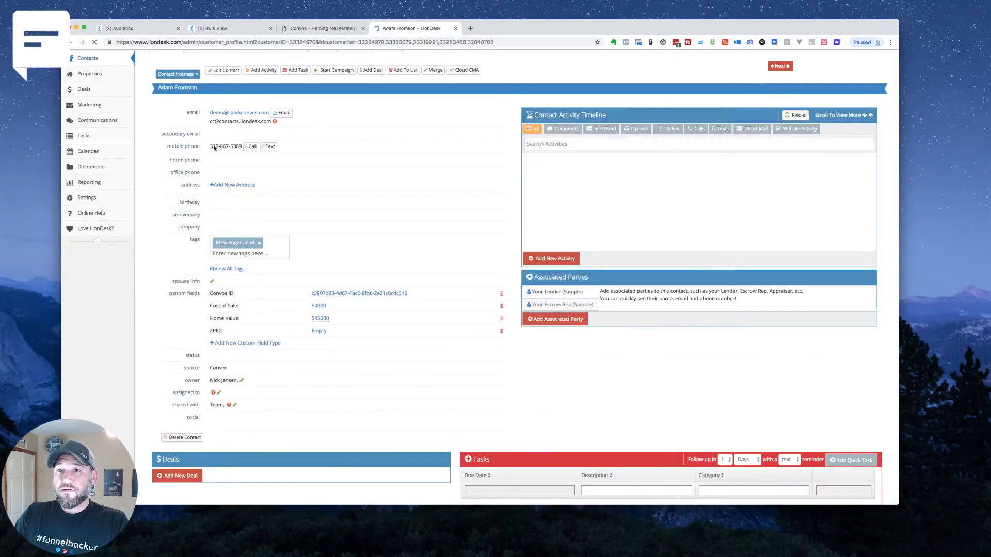
pyautogui.moveTo(209, 148); pyautogui.dragTo(237, 149)
pyautogui.moveTo(212, 307); pyautogui.dragTo(257, 324)
pyautogui.click(258, 324)
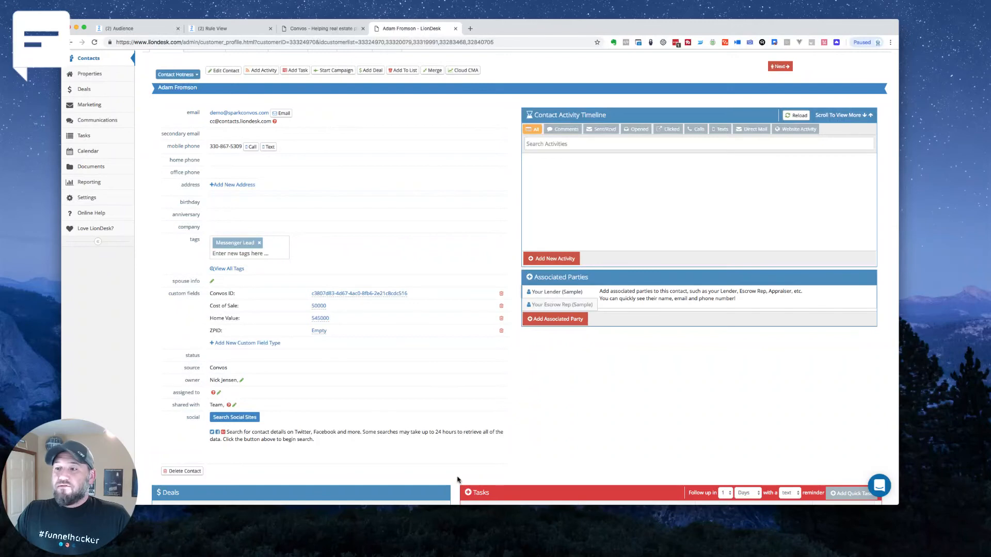
pyautogui.click(911, 289)
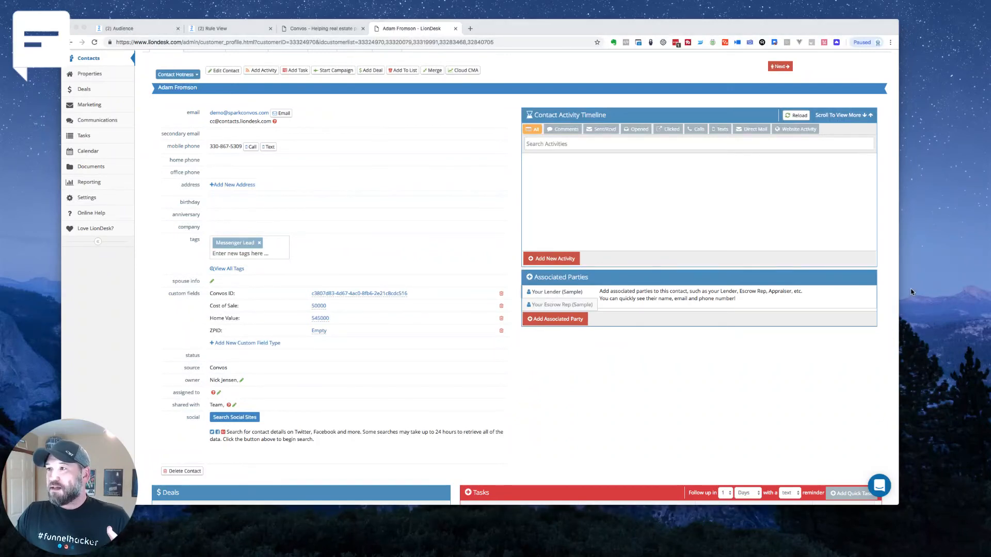